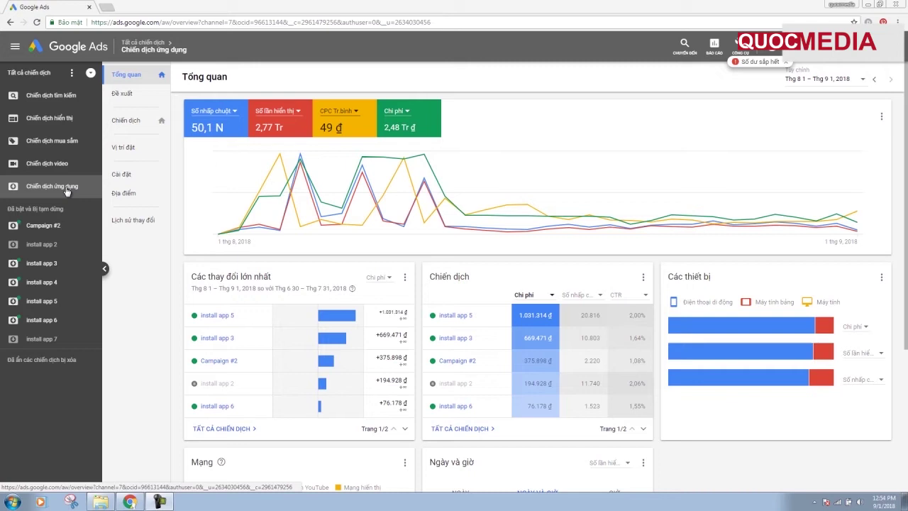
Open install app 5's campaign table showing its budget, limited status and cost per install.
click(50, 301)
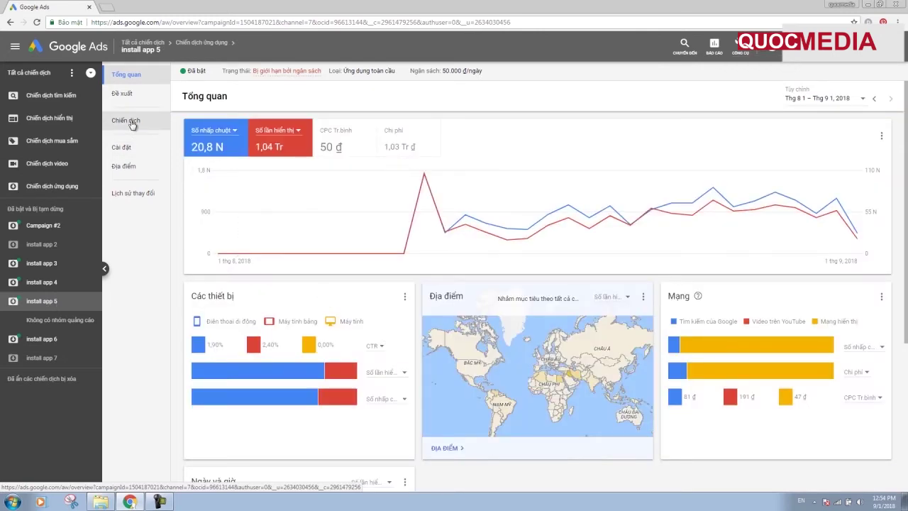
click(127, 121)
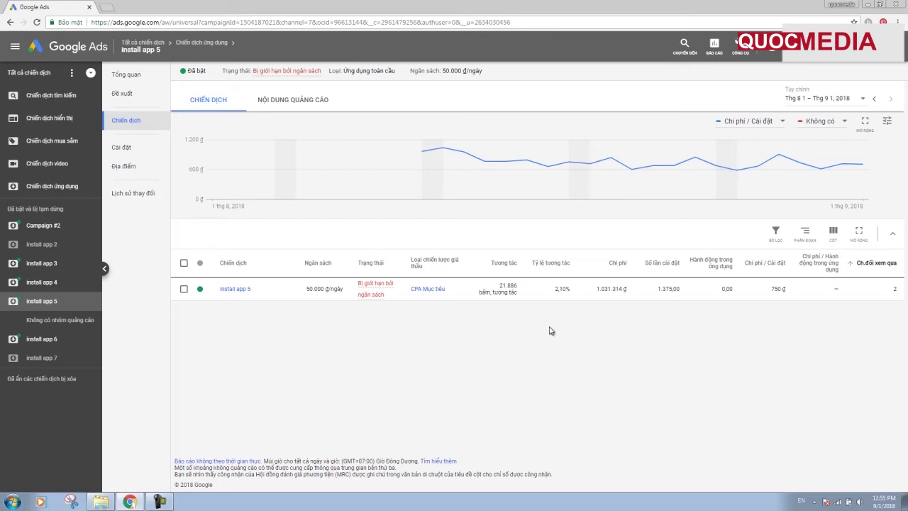
List all seven campaigns with account totals and open the add menu offering Chiến dịch mới.
click(39, 78)
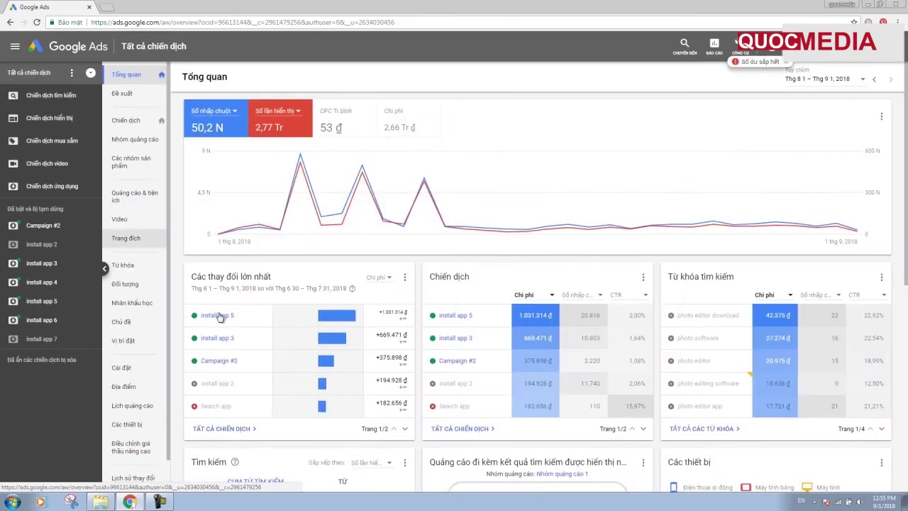
scroll(217, 316, down, 1)
click(128, 128)
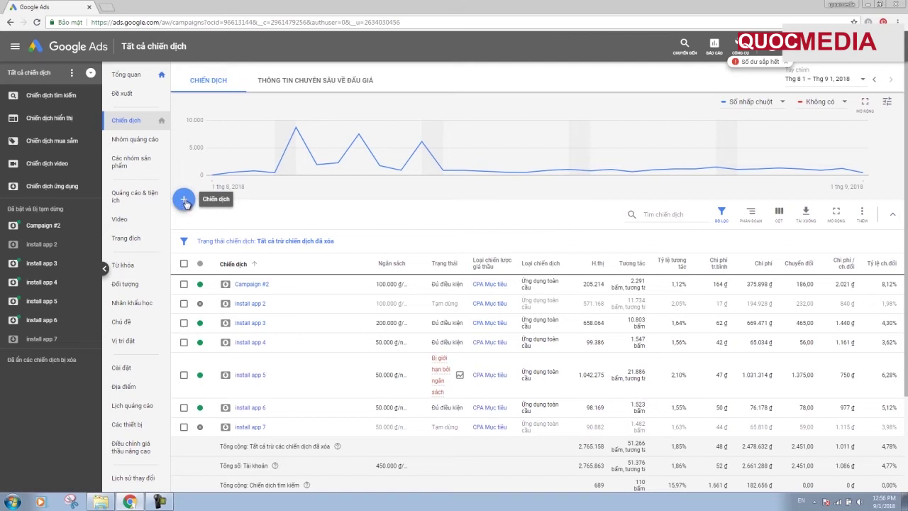
click(184, 201)
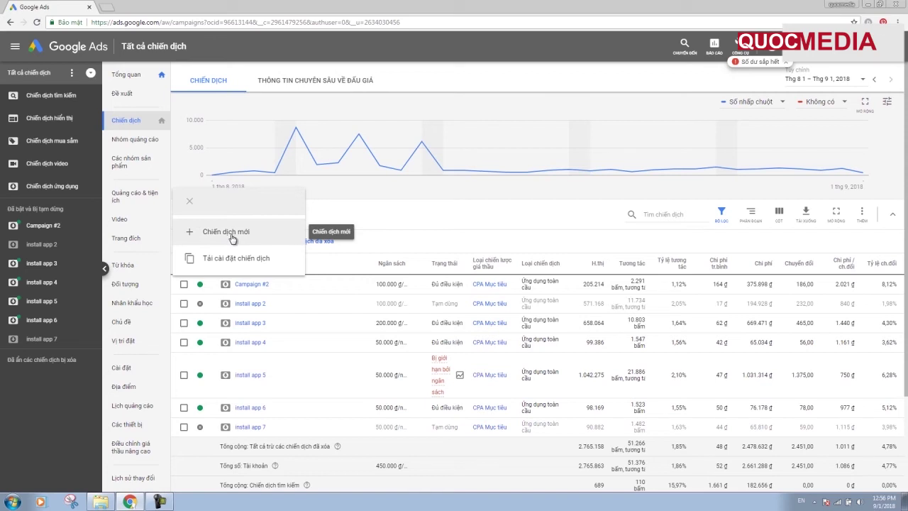
Begin a new campaign to see the five campaign types, including Ứng dụng toàn cầu.
click(232, 238)
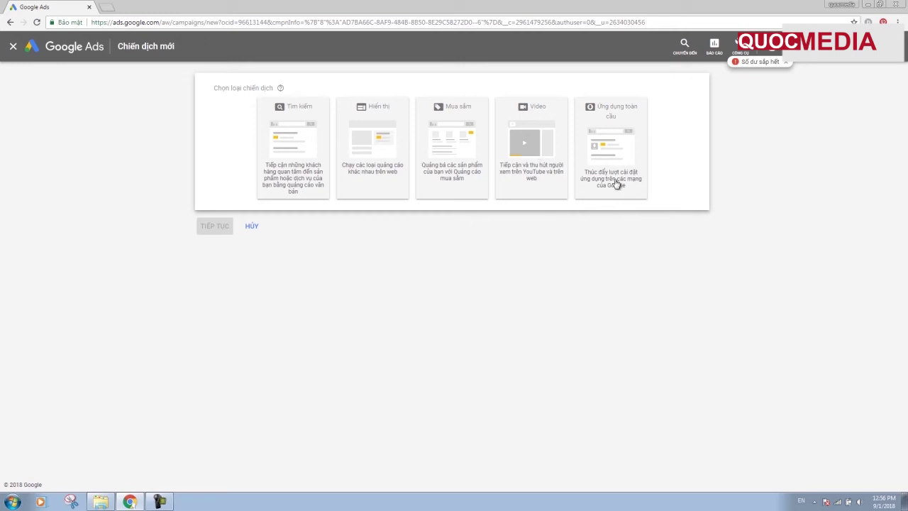
Choose the Ứng dụng toàn cầu campaign type for Android and search for the app 'Antivirus'.
click(602, 144)
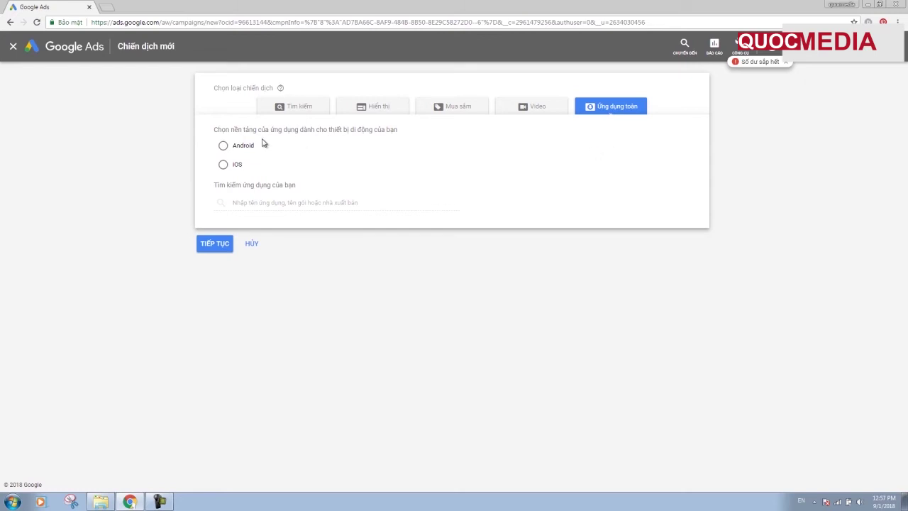
click(224, 147)
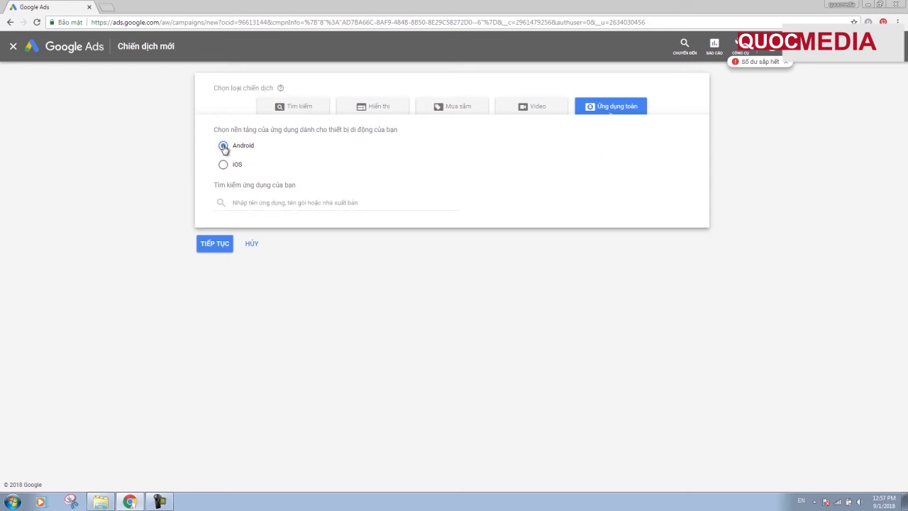
click(276, 203)
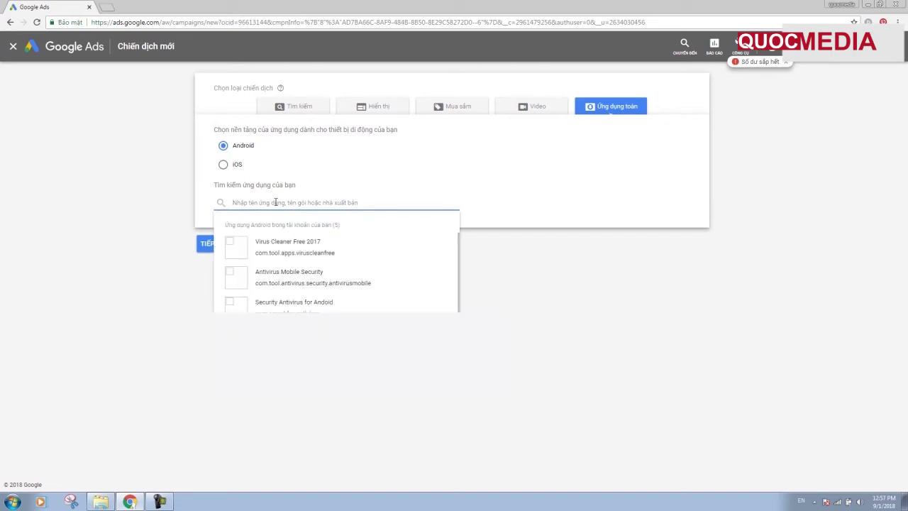
text(Ant)
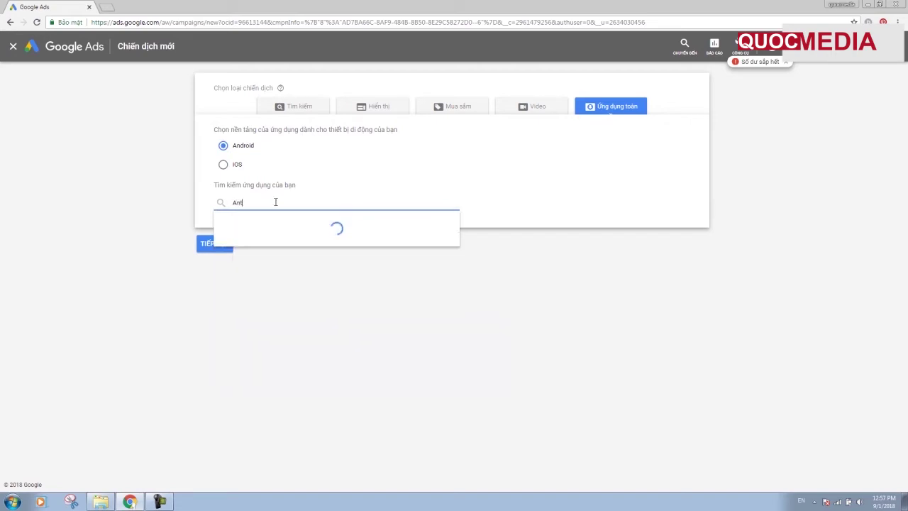
text(ivirus)
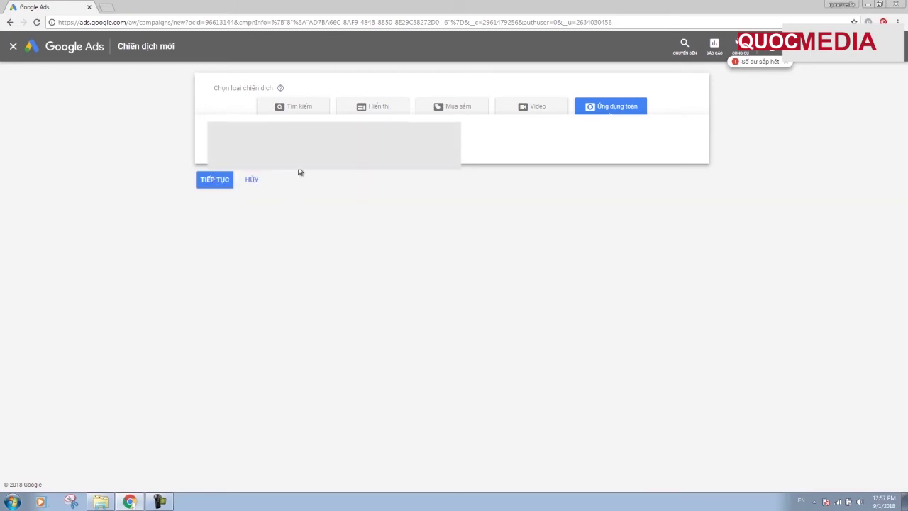
Continue to the campaign settings form and place the cursor in the first ad text field.
click(221, 181)
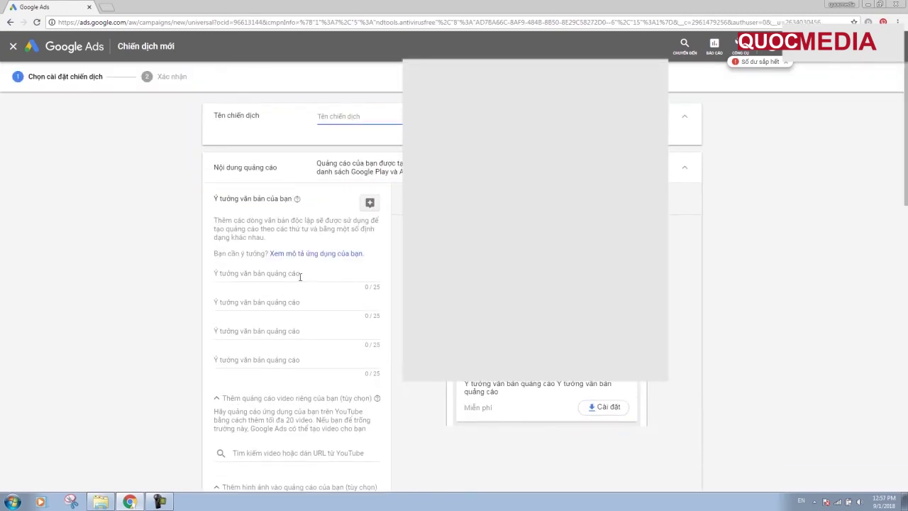
click(300, 275)
scroll(197, 276, down, 1)
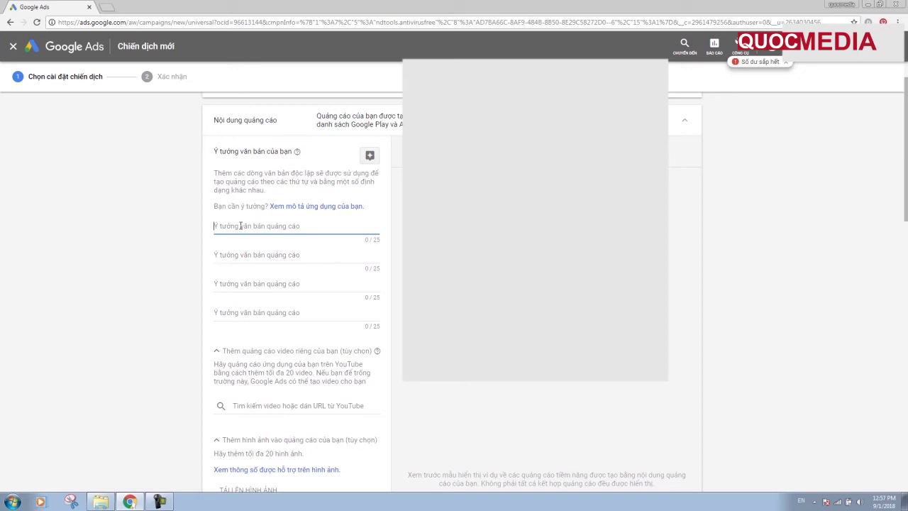
Enter four ad text ideas: 'Antivirus free for phone', 'Free download antivirus', 'security antivirus free', 'antivirus free cleaner'.
text(Ant)
text(i)
text(virus free)
text( for phone)
click(239, 254)
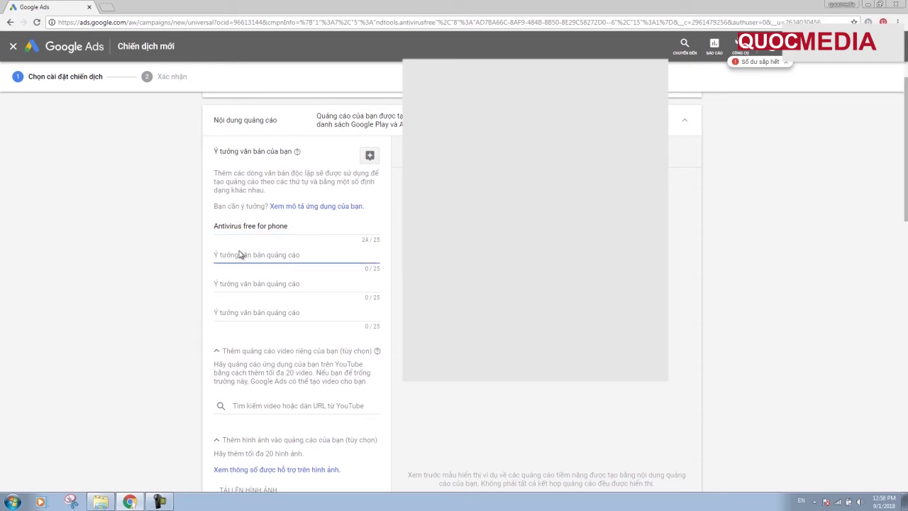
text(F)
text(re)
text(e)
text( do)
text(wnload )
text(ant)
text(ivirus)
click(239, 284)
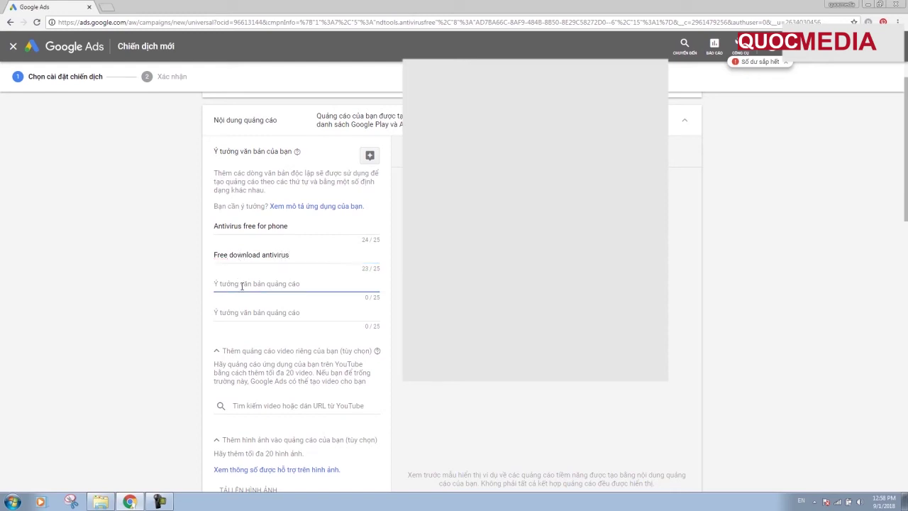
text(sec)
text(ur)
text(y )
text(ant)
text(ivi)
text(s)
text( fir)
text(ee)
click(244, 311)
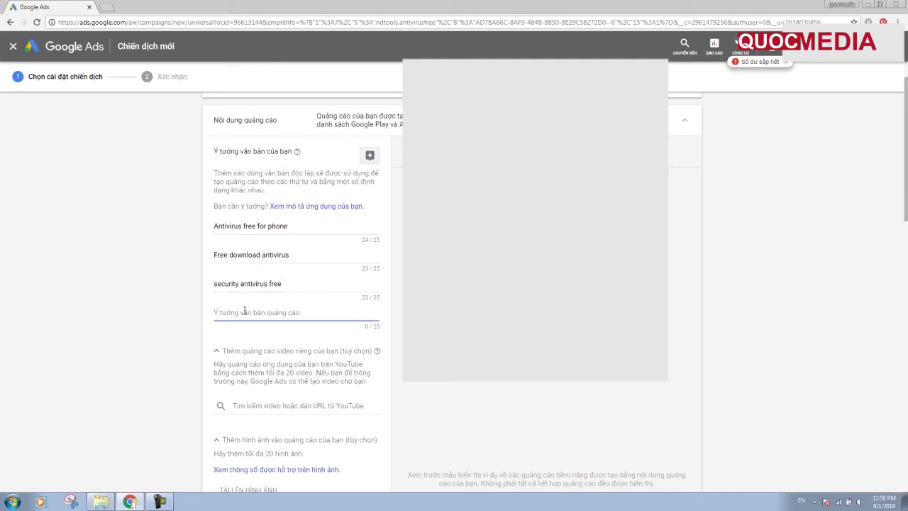
text(an)
text(ivi)
text(us free)
text( cleabner)
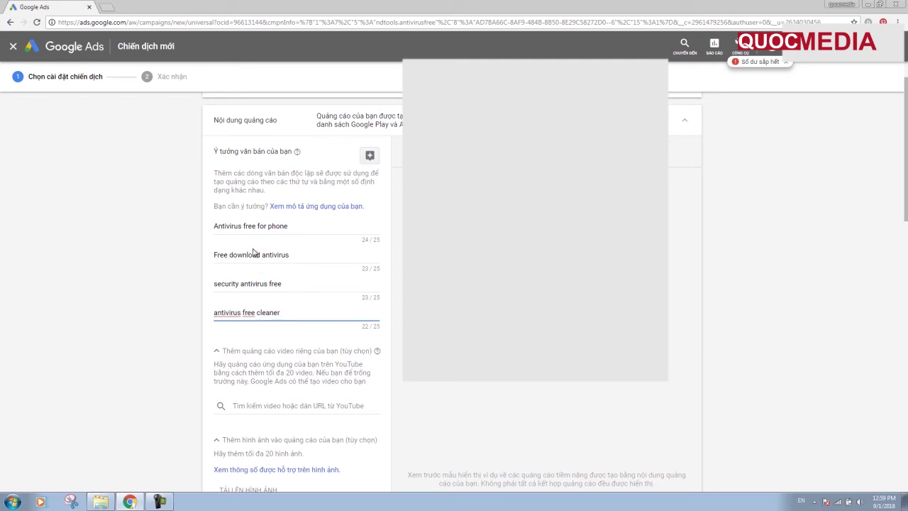
click(178, 281)
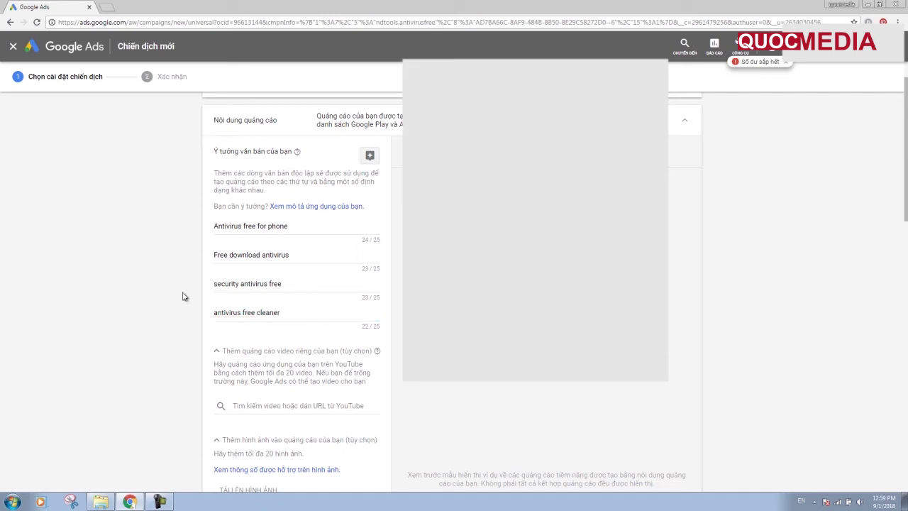
scroll(183, 297, down, 1)
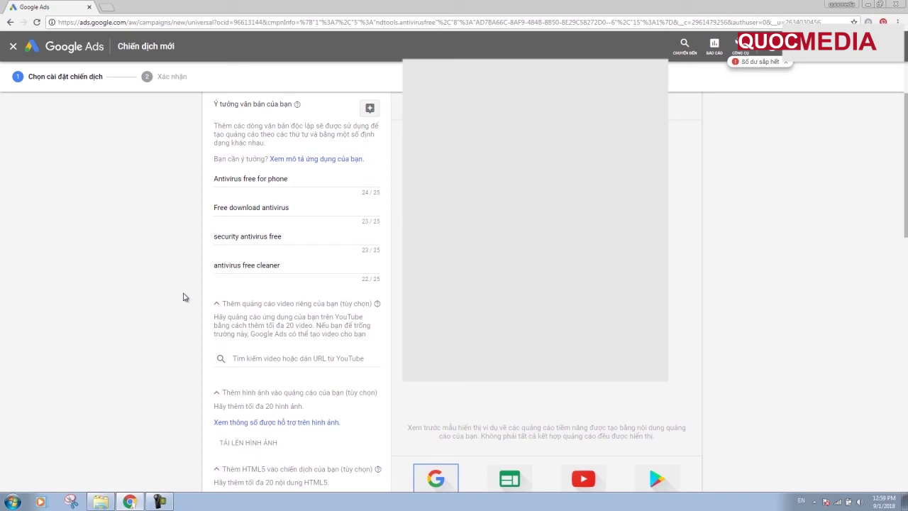
scroll(183, 296, down, 1)
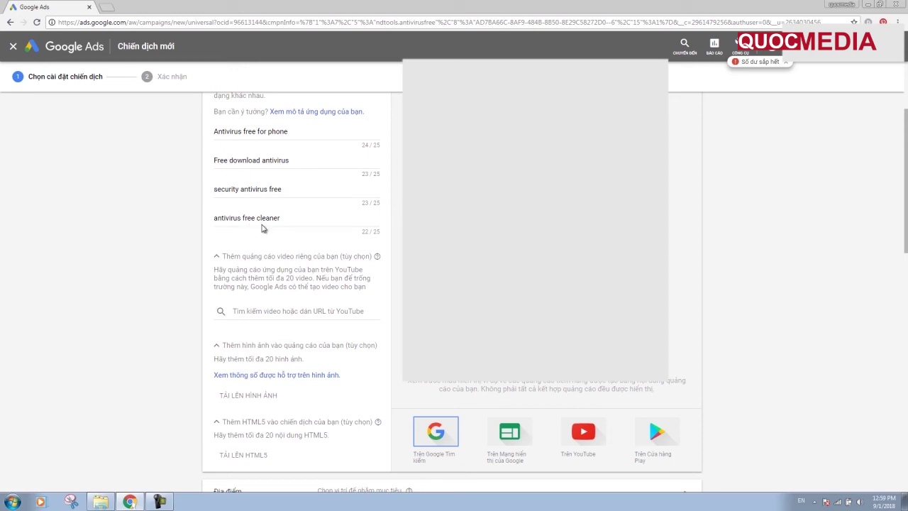
Preview the ad on Display Network, YouTube and Play Store, ending on the YouTube preview.
click(509, 432)
click(577, 443)
click(659, 443)
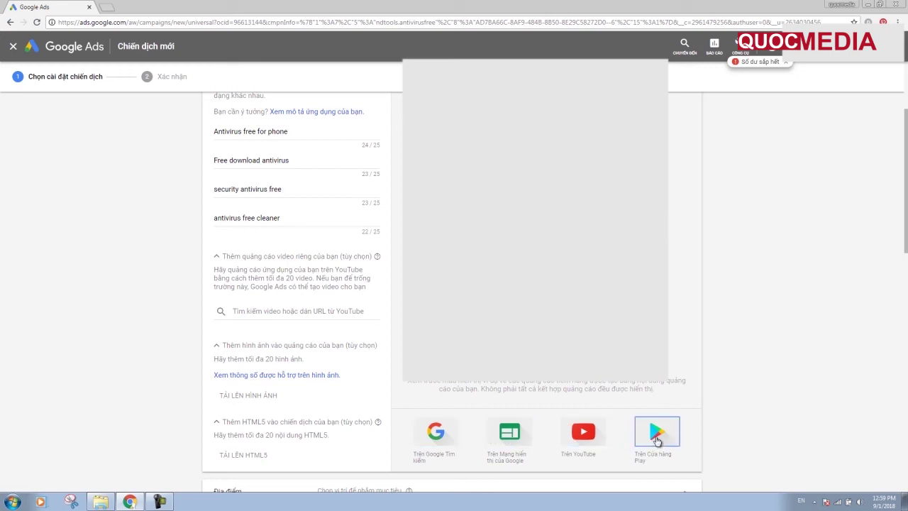
click(584, 442)
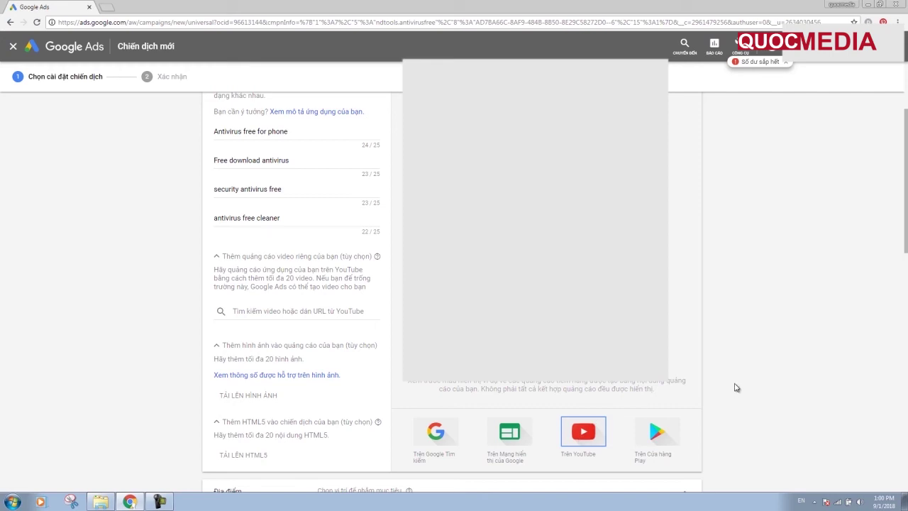
scroll(736, 388, down, 2)
scroll(736, 387, down, 2)
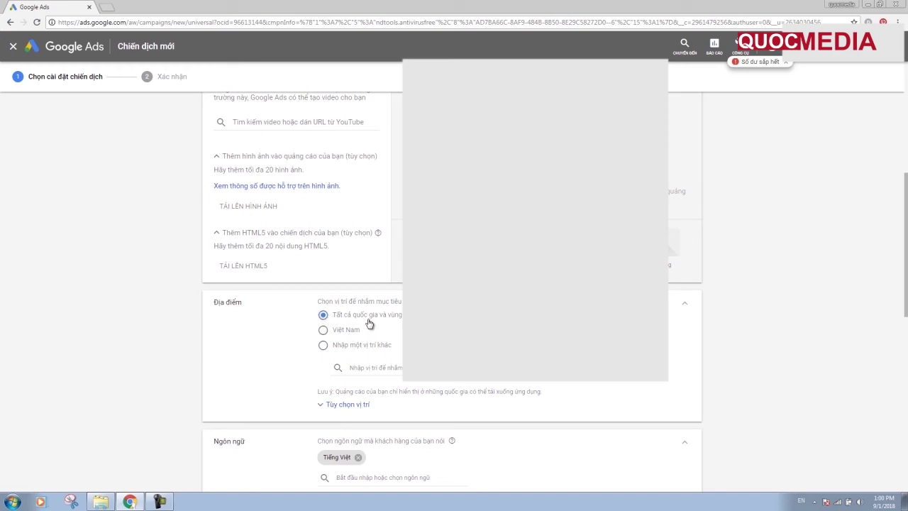
Replace Tiếng Việt with Tất cả ngôn ngữ as the campaign's targeted languages.
scroll(387, 347, down, 2)
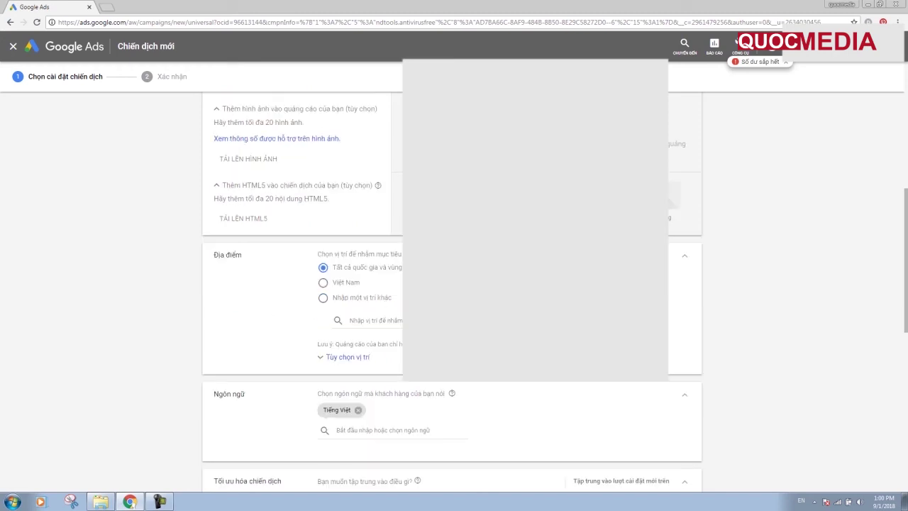
click(358, 315)
click(368, 335)
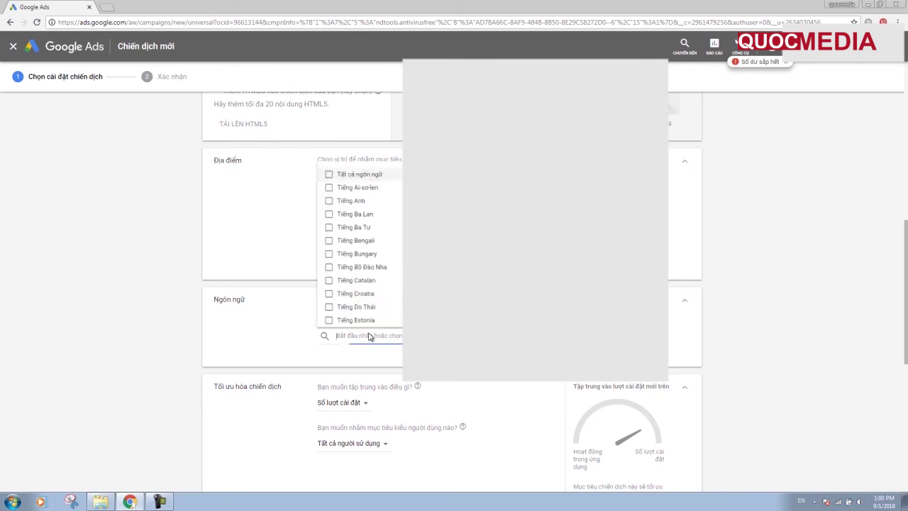
scroll(362, 226, down, 1)
scroll(362, 226, down, 2)
scroll(362, 225, down, 3)
scroll(362, 222, down, 1)
scroll(361, 221, up, 1)
scroll(361, 225, up, 2)
scroll(362, 284, up, 1)
scroll(419, 225, up, 2)
scroll(419, 227, up, 2)
scroll(419, 228, up, 2)
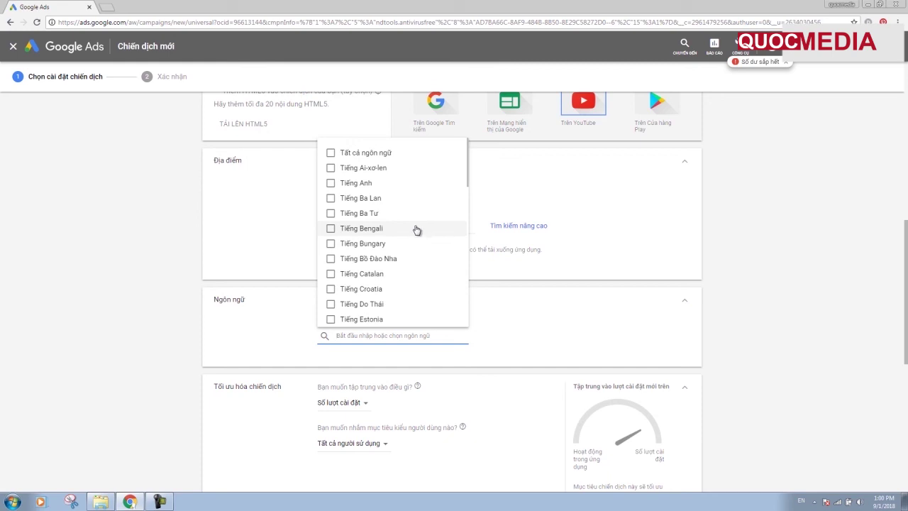
click(330, 153)
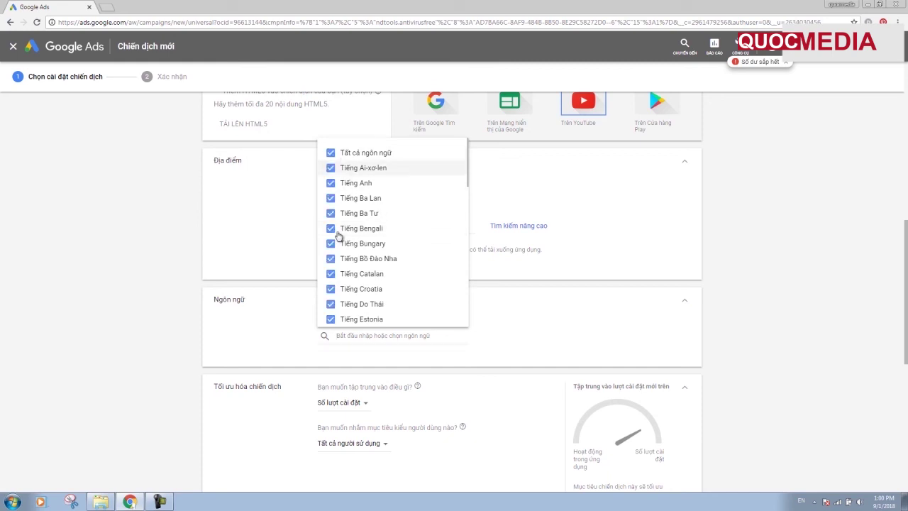
click(459, 372)
scroll(457, 376, down, 1)
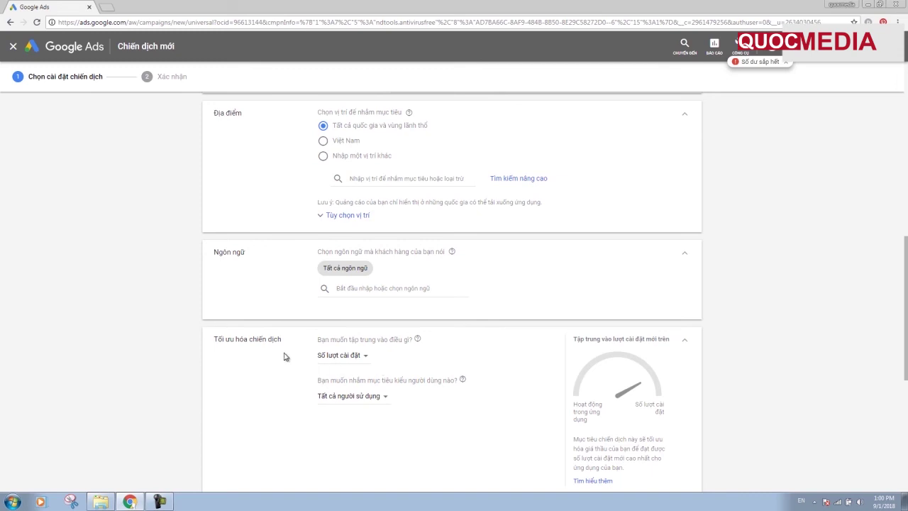
Keep the optimisation focus set to Số lượt cài đặt (number of installs).
click(366, 359)
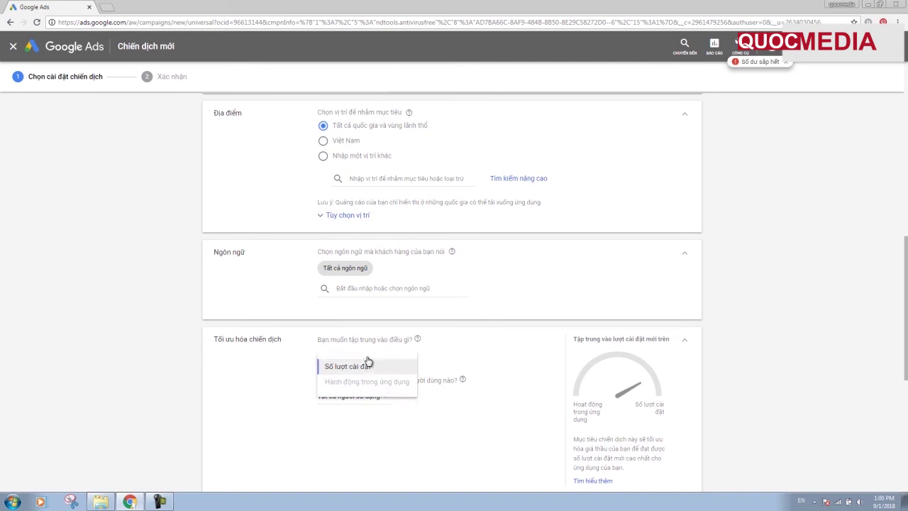
click(368, 363)
scroll(426, 399, down, 1)
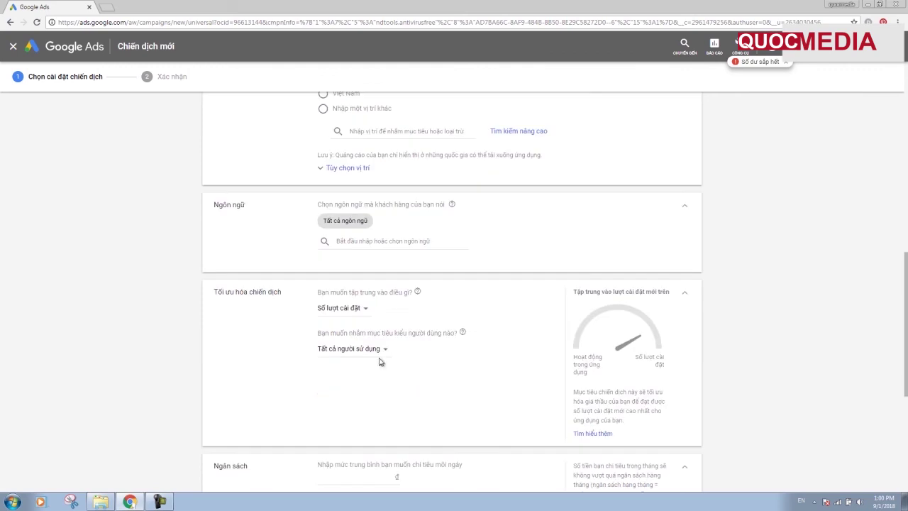
scroll(431, 378, down, 3)
scroll(435, 379, down, 1)
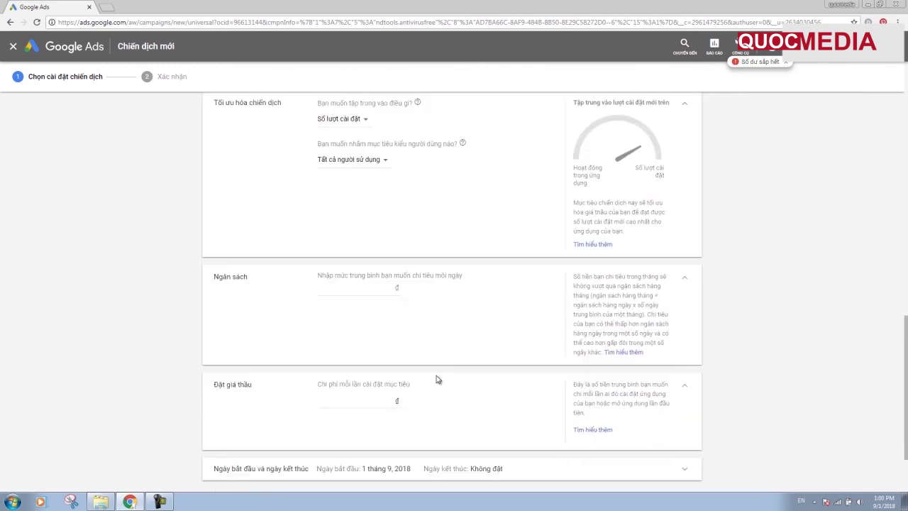
Enter a 100000 ₫ daily budget and 1.000 ₫ target cost per install, then save and continue.
click(351, 291)
text(00000)
click(357, 397)
scroll(247, 399, down, 2)
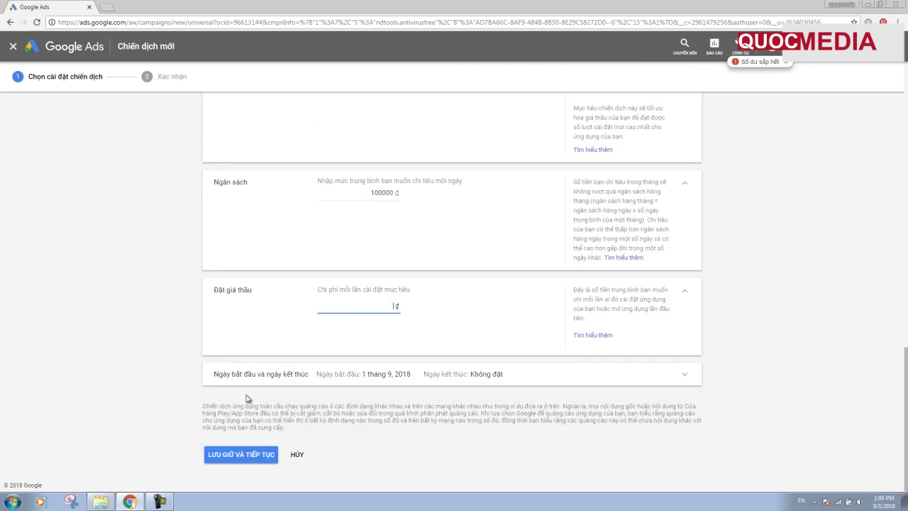
text(1000)
click(250, 460)
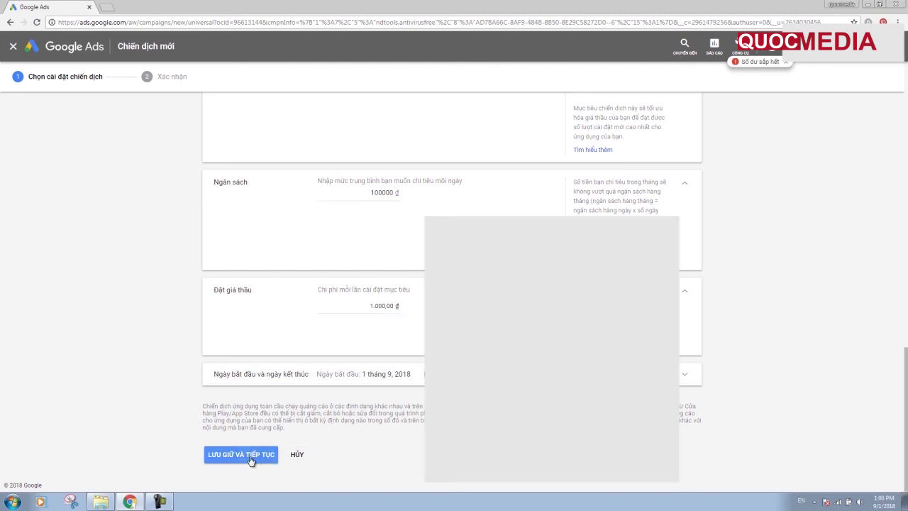
Type the campaign name 'installapps' into the Tên chiến dịch field after clearing a stray character.
click(336, 106)
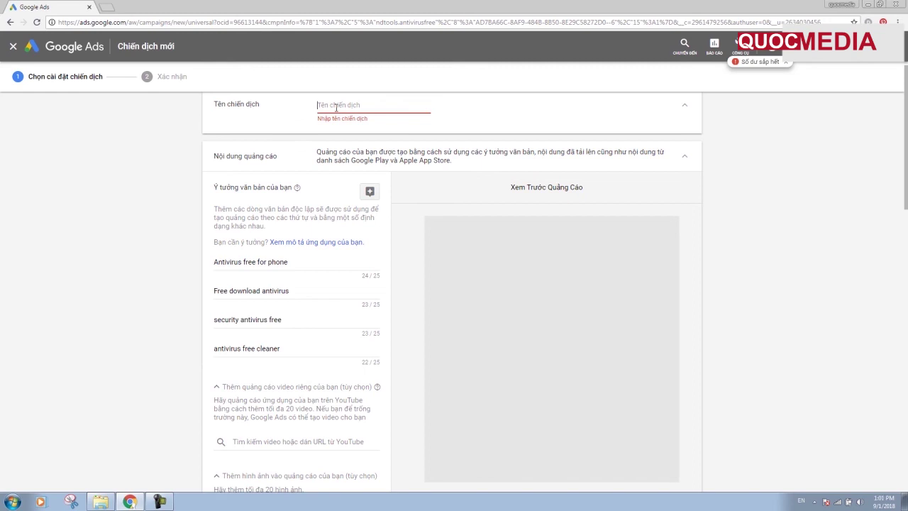
text(a)
key(BackSpace)
text(insstall)
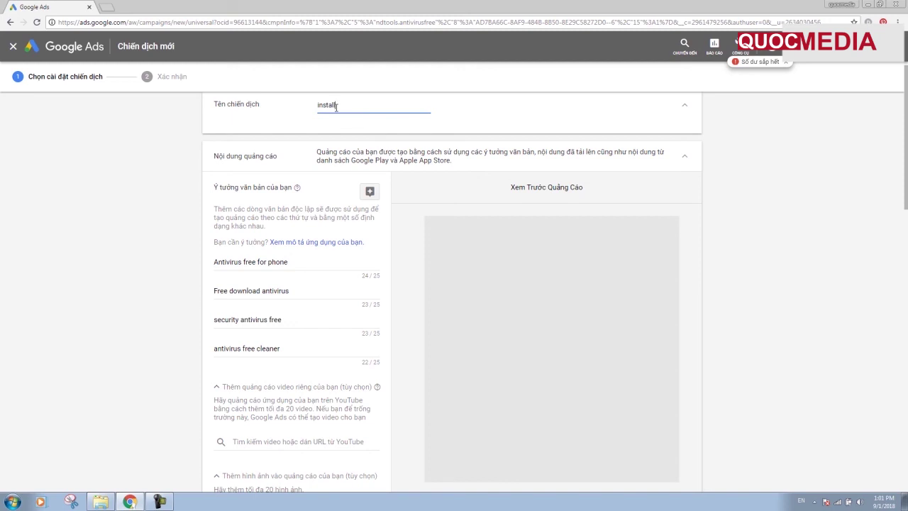
text(app)
text( 9)
Rename the campaign 'install apps 9', save it, and continue from the ready confirmation to its overview.
click(336, 105)
scroll(887, 431, down, 10)
scroll(896, 484, down, 3)
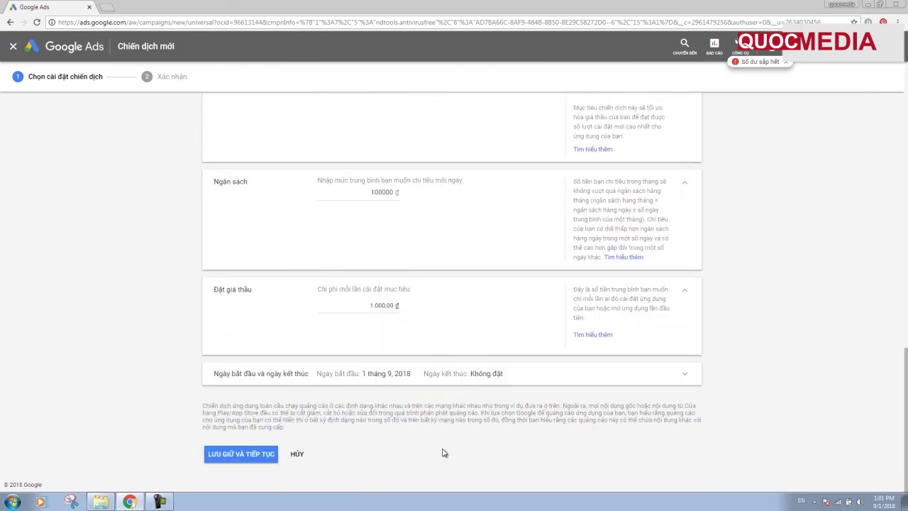
click(268, 454)
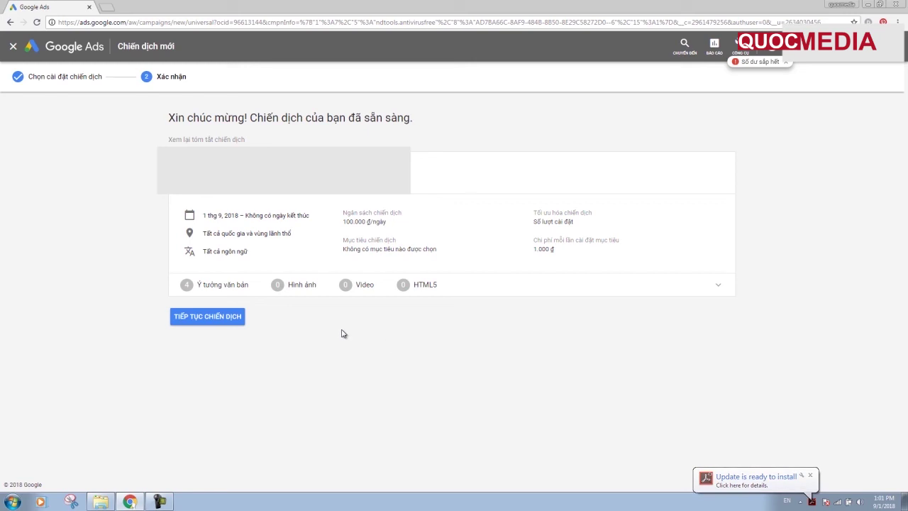
click(205, 320)
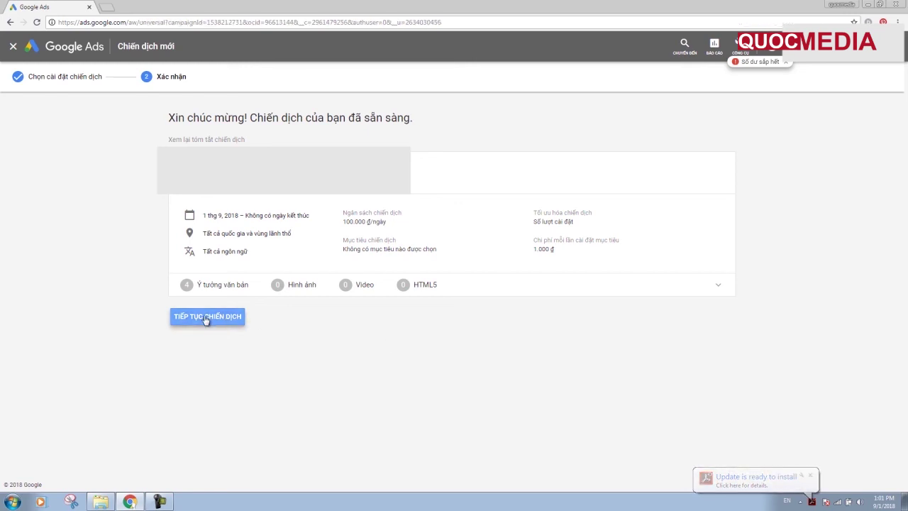